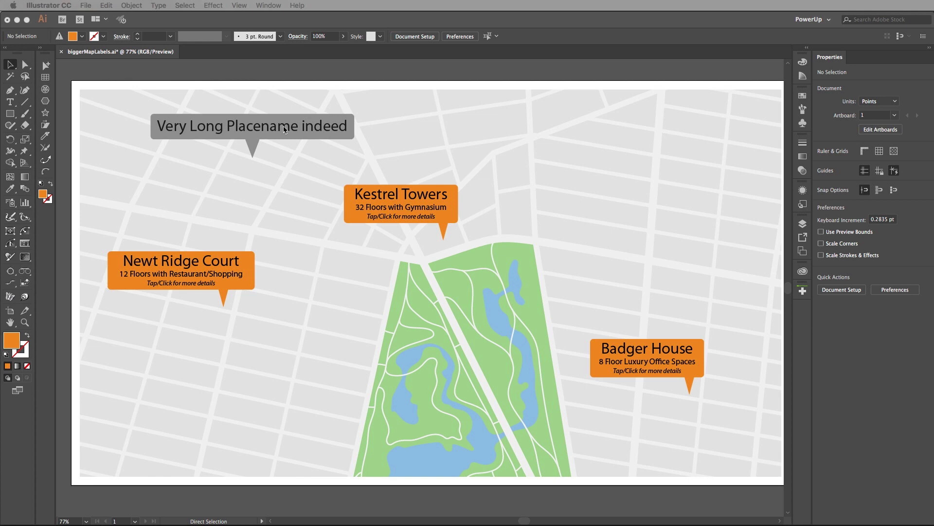
Move the gray label to the upper middle of the map and change its text to 'Small Place'
{"action": "left_click", "coordinate": [306, 75]}
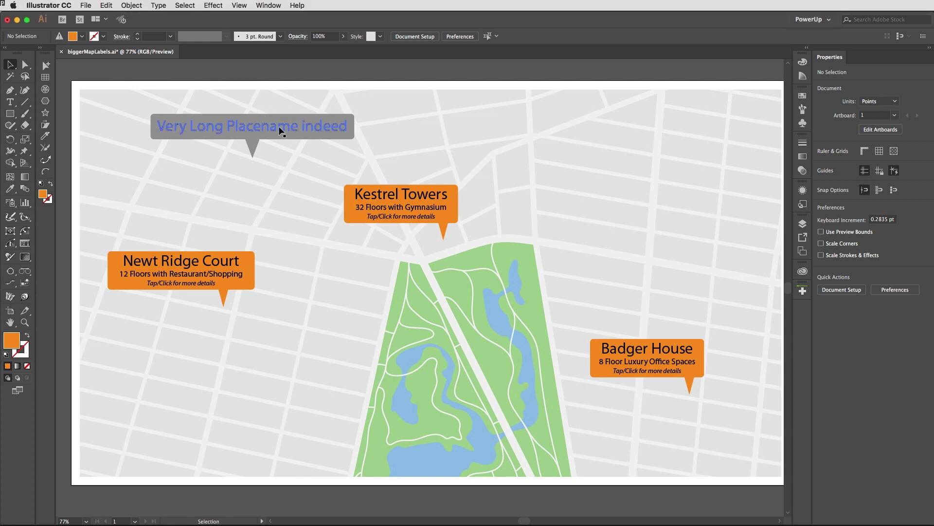
{"action": "left_click_drag", "start_coordinate": [279, 128], "coordinate": [263, 136]}
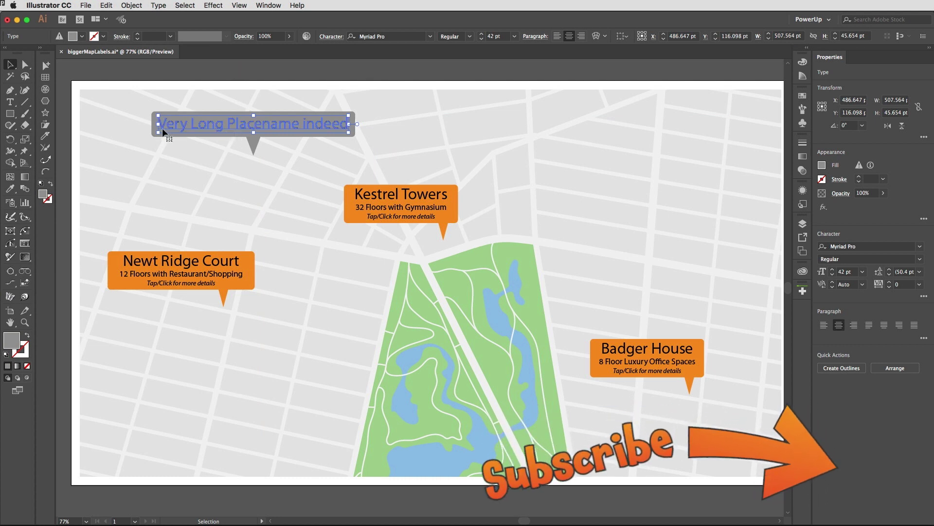
{"action": "left_click_drag", "start_coordinate": [307, 124], "coordinate": [598, 133]}
{"action": "double_click", "coordinate": [583, 139]}
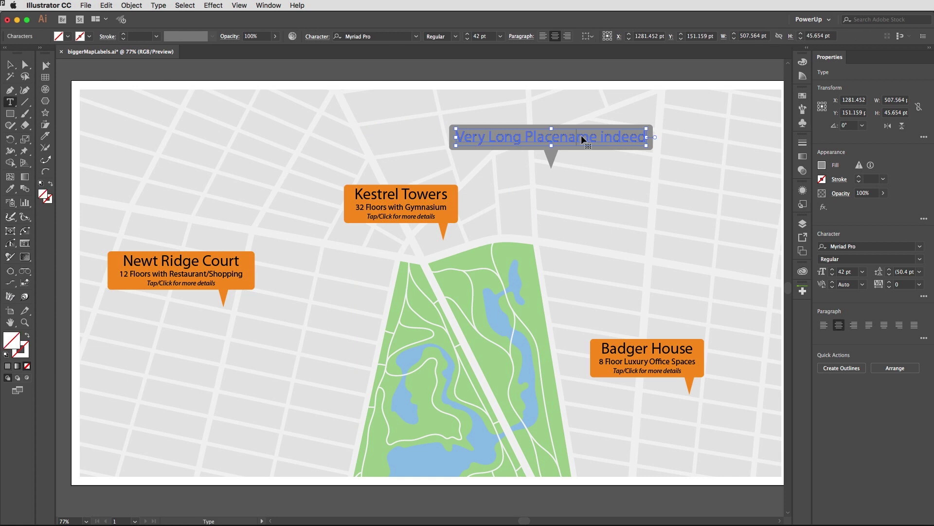
{"action": "key", "text": "super+a"}
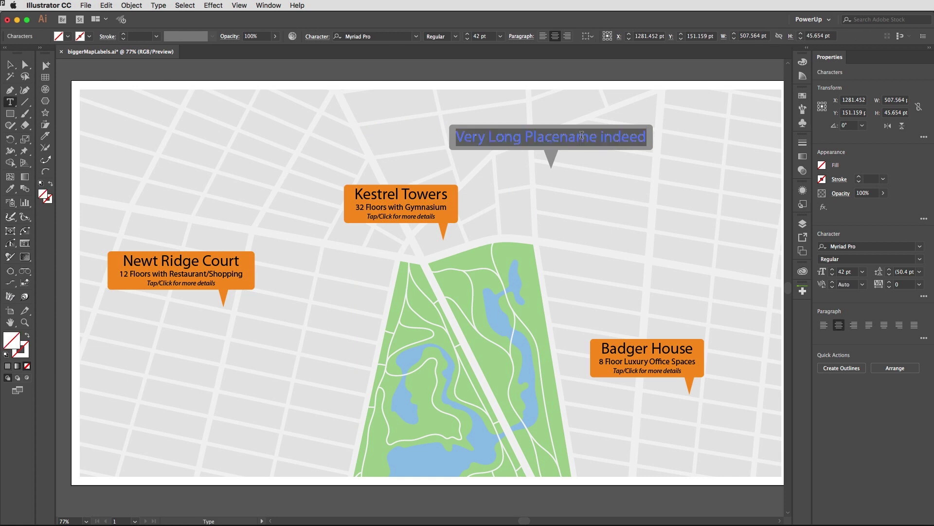
{"action": "type", "text": "Small P"}
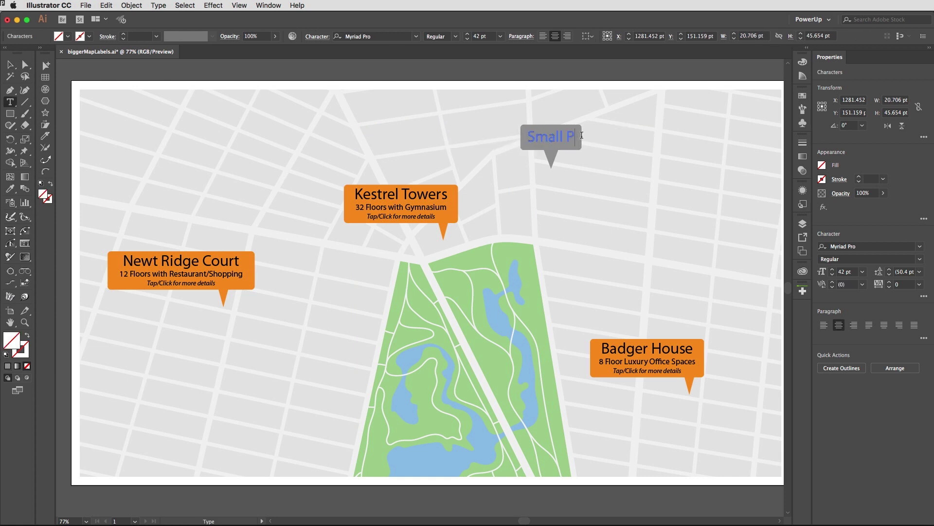
{"action": "type", "text": "lace"}
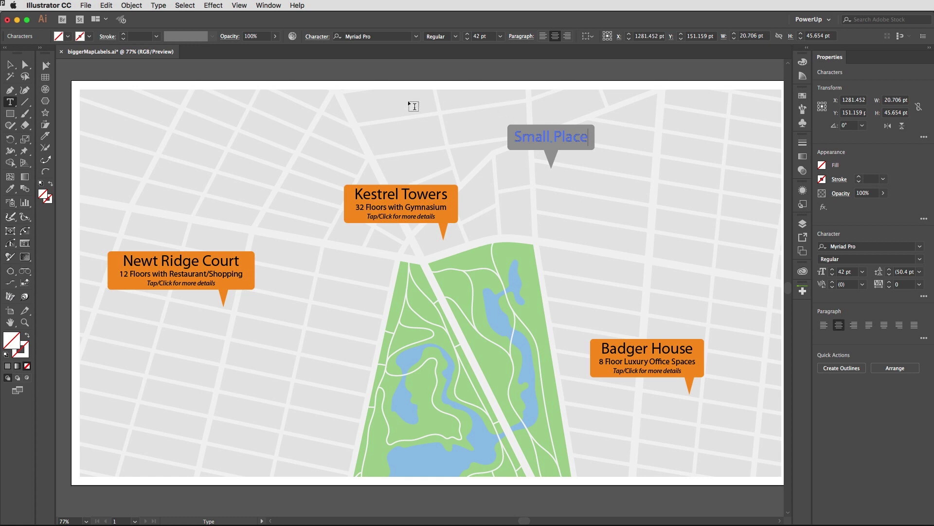
{"action": "key", "text": "Escape"}
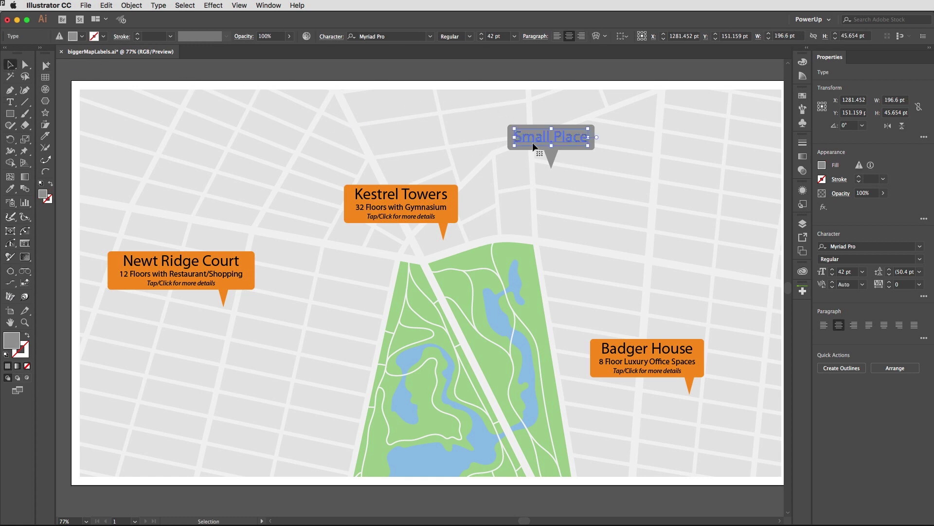
Duplicate the Small Place label to the upper left and retype the copy as 'Long Place Name'
{"action": "left_click_drag", "start_coordinate": [541, 137], "coordinate": [260, 126], "text": "alt"}
{"action": "triple_click", "coordinate": [262, 126]}
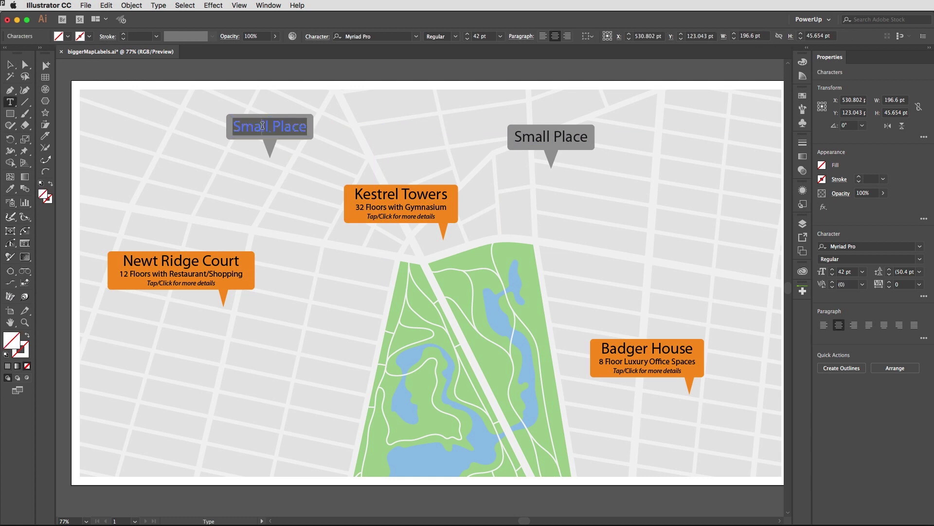
{"action": "type", "text": "Lo"}
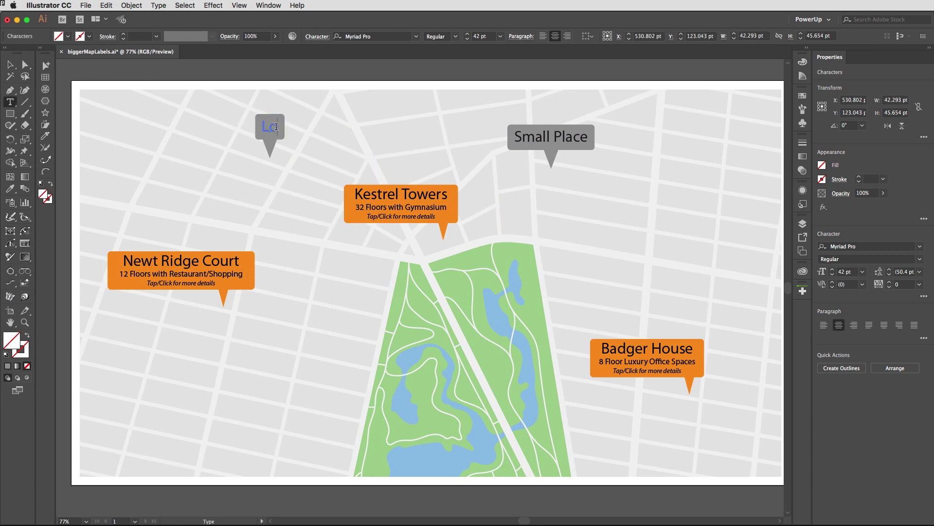
{"action": "type", "text": "ng Place N"}
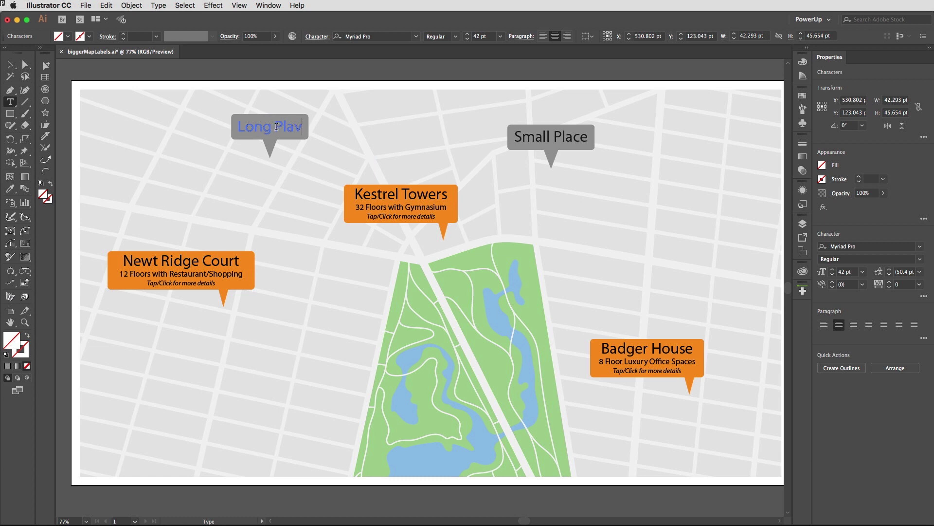
{"action": "type", "text": "ame"}
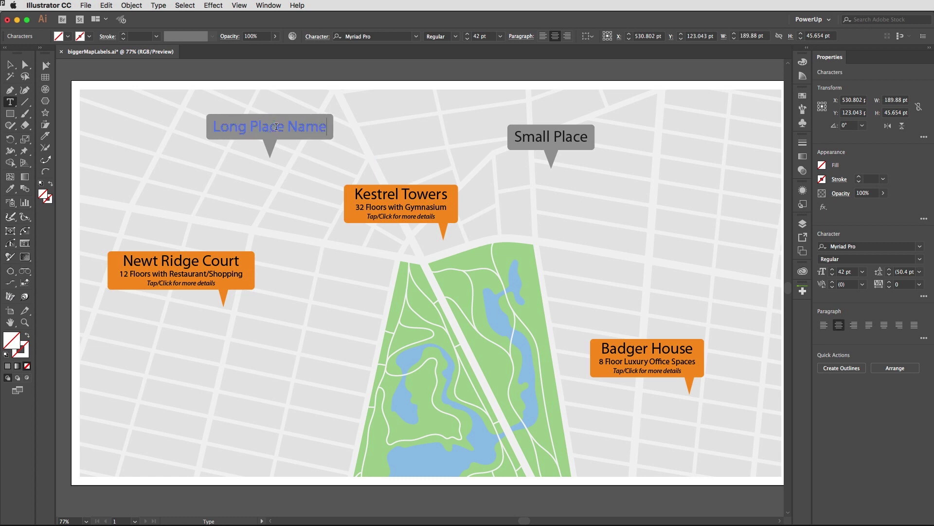
{"action": "left_click", "coordinate": [9, 64]}
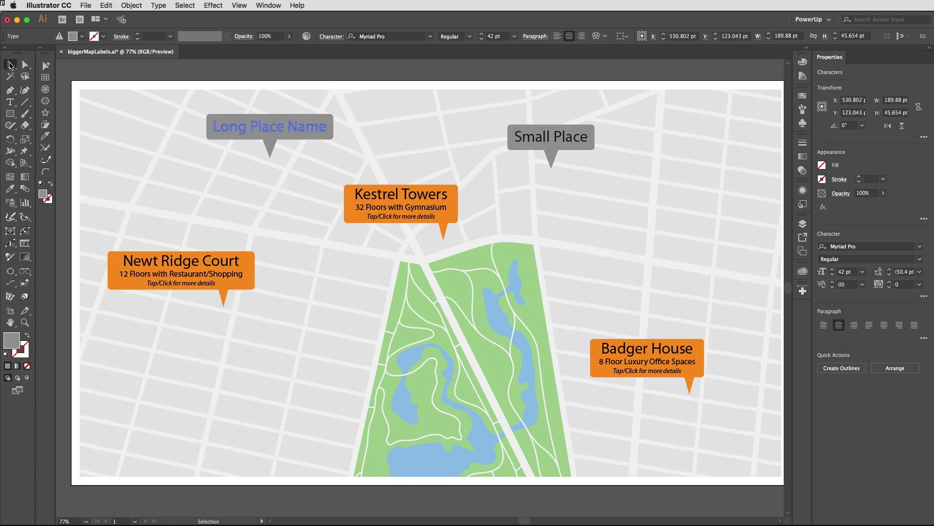
{"action": "left_click", "coordinate": [260, 68]}
{"action": "left_click", "coordinate": [294, 127]}
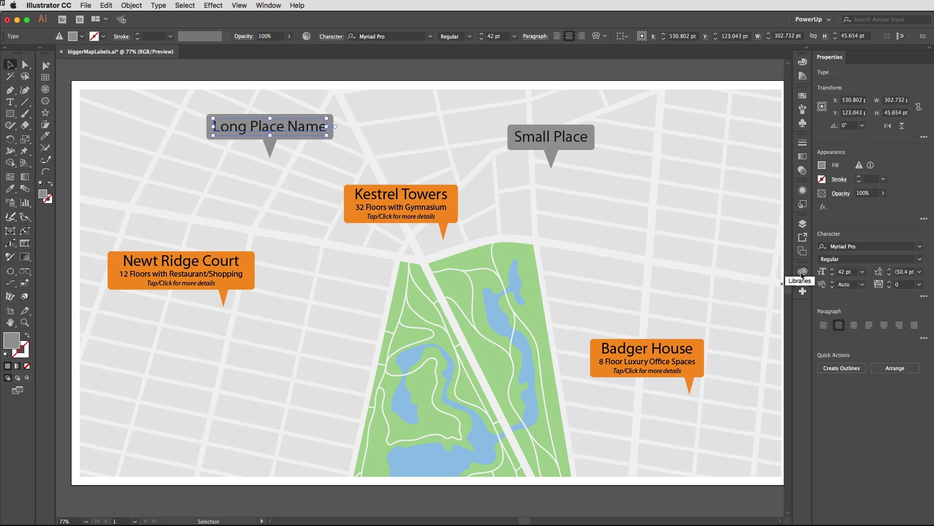
In the Appearance panel, test each fill's visibility, then hide the second, rounded gray background fill
{"action": "left_click", "coordinate": [803, 190]}
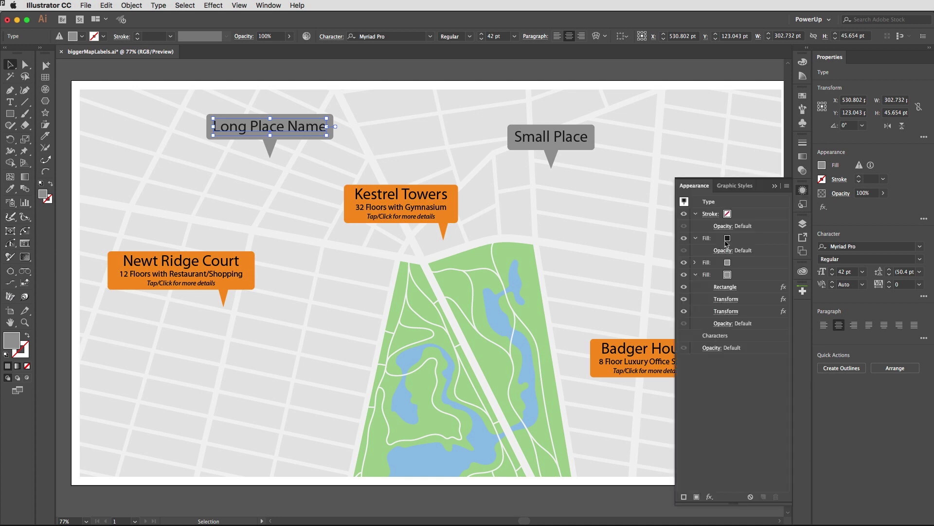
{"action": "left_click", "coordinate": [684, 238]}
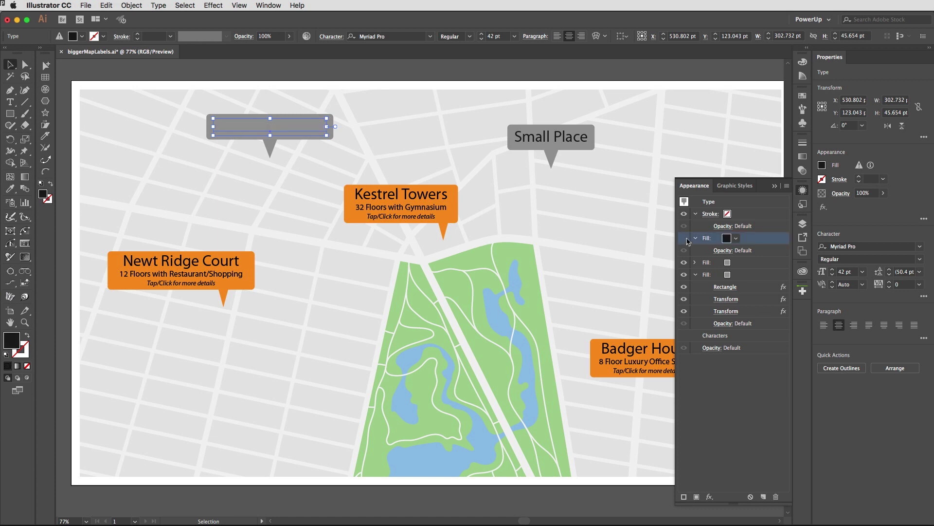
{"action": "left_click", "coordinate": [684, 238]}
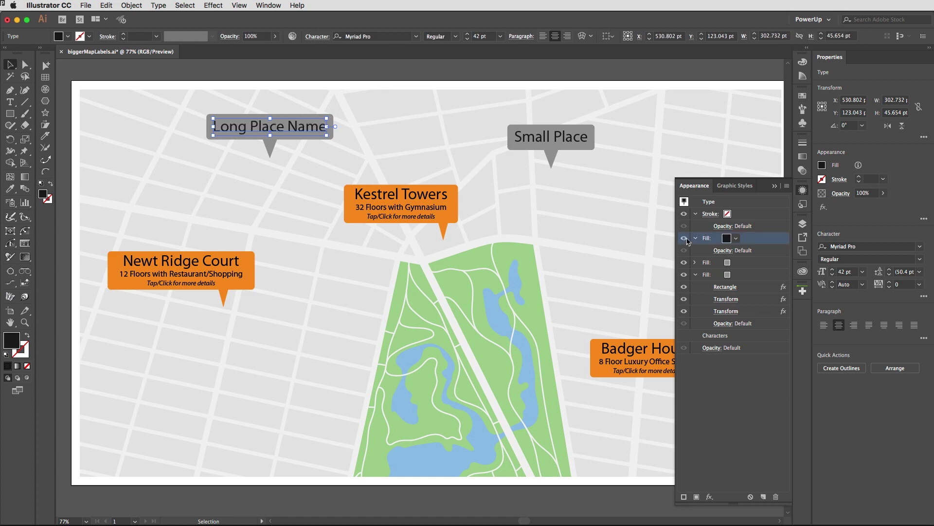
{"action": "left_click", "coordinate": [685, 263]}
{"action": "left_click", "coordinate": [684, 264]}
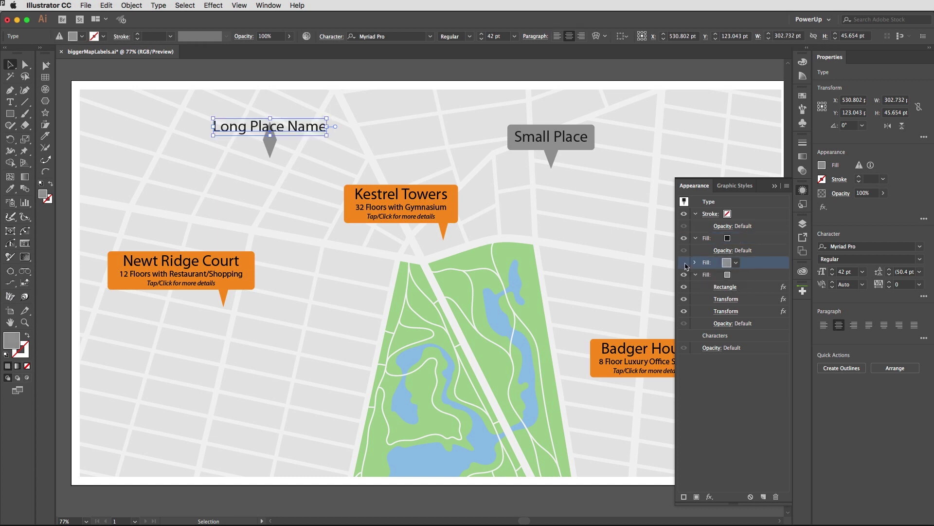
{"action": "left_click", "coordinate": [684, 263]}
{"action": "left_click", "coordinate": [696, 263]}
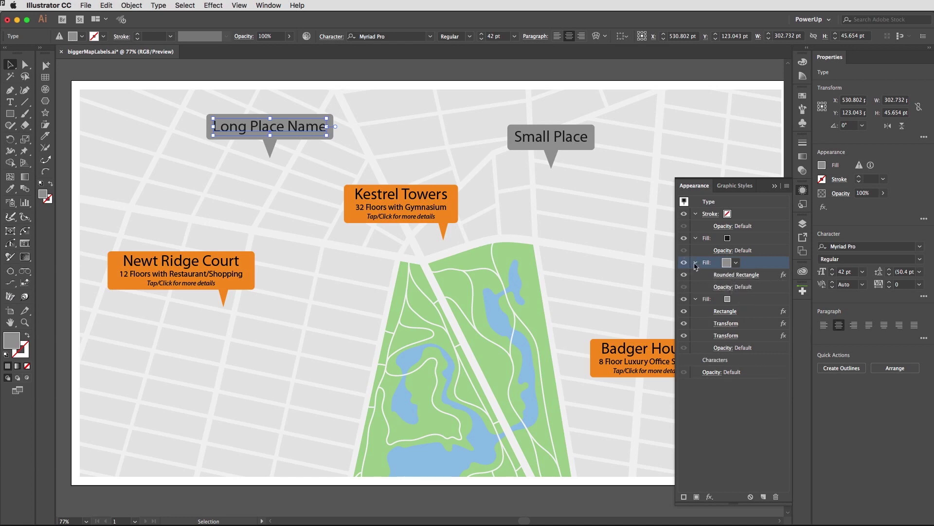
{"action": "left_click", "coordinate": [696, 263]}
{"action": "left_click", "coordinate": [684, 263]}
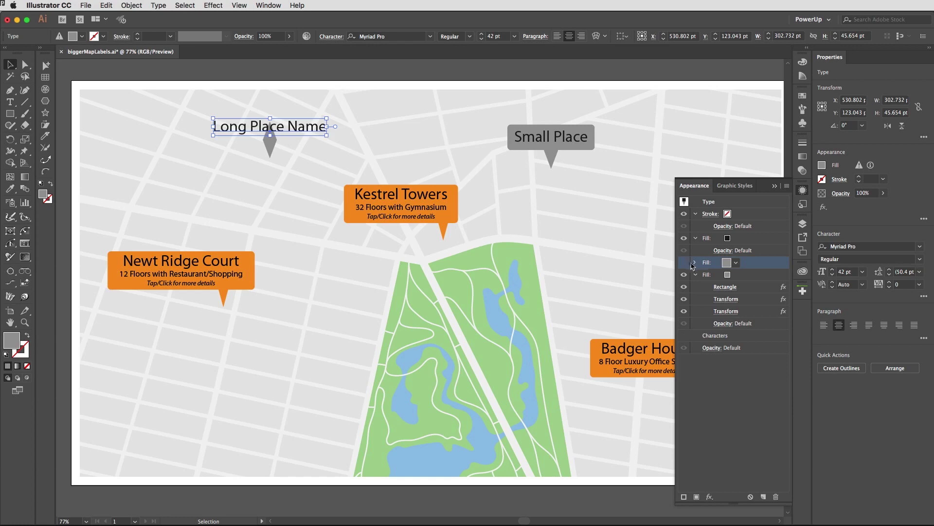
Inspect the Rectangle effect, disable the second Transform to get a diamond pointer, and view its 73%/191% scaling
{"action": "double_click", "coordinate": [729, 288]}
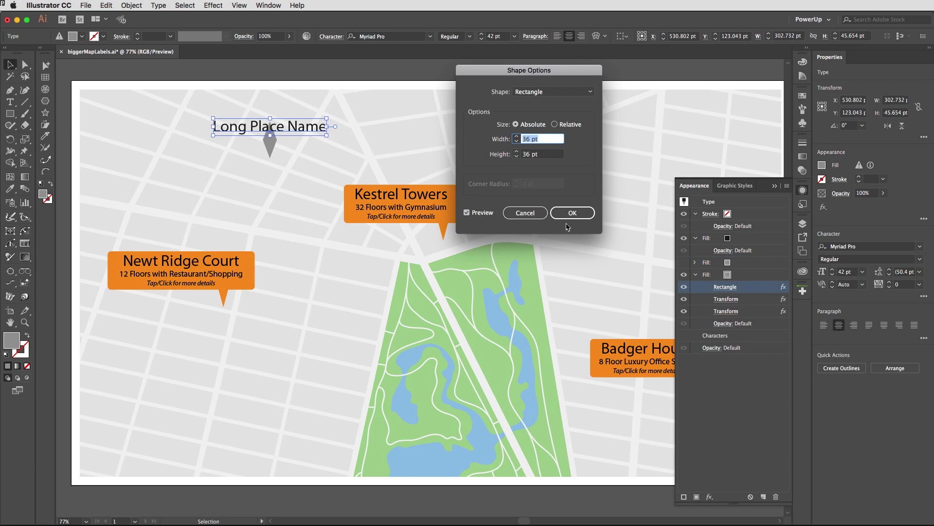
{"action": "left_click", "coordinate": [528, 213]}
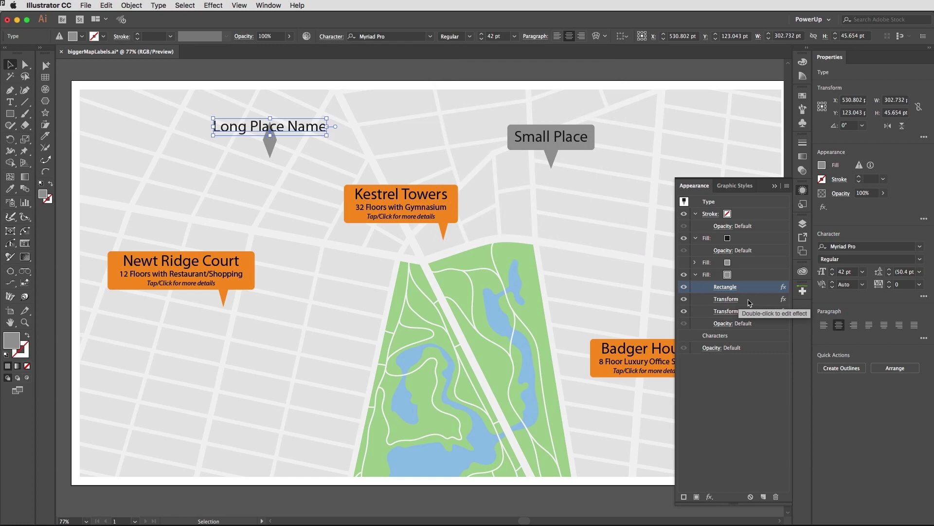
{"action": "left_click", "coordinate": [684, 311]}
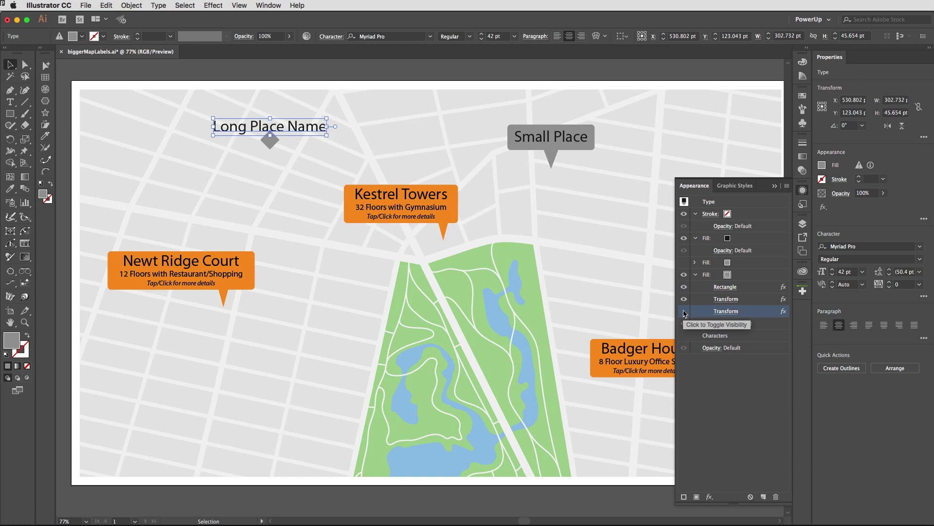
{"action": "left_click", "coordinate": [728, 311]}
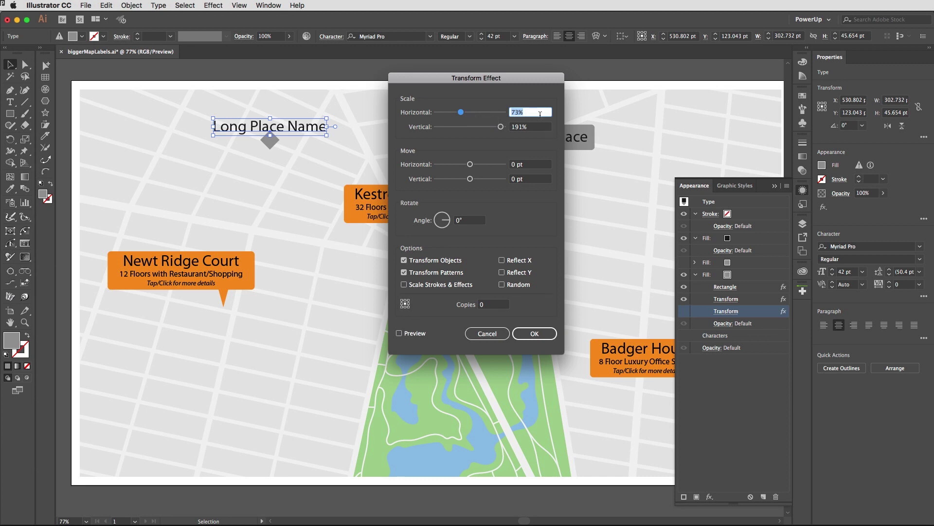
Review both Transform effects, re-enable the second Transform, and turn the gray background fill back on
{"action": "left_click", "coordinate": [487, 333]}
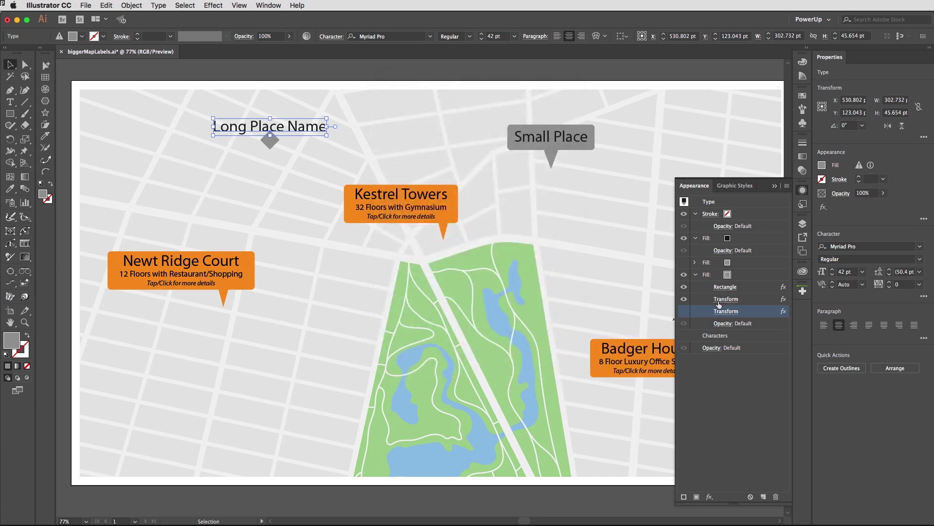
{"action": "left_click", "coordinate": [723, 300]}
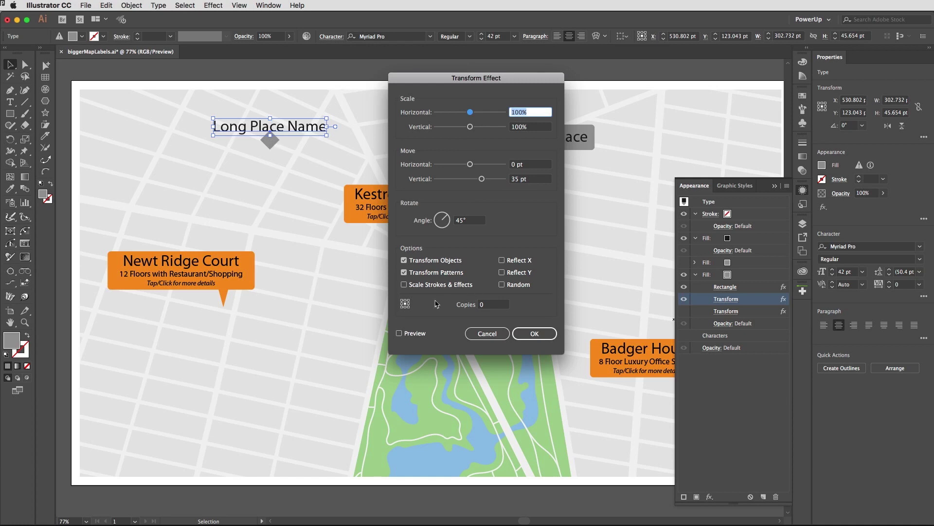
{"action": "left_click", "coordinate": [487, 334]}
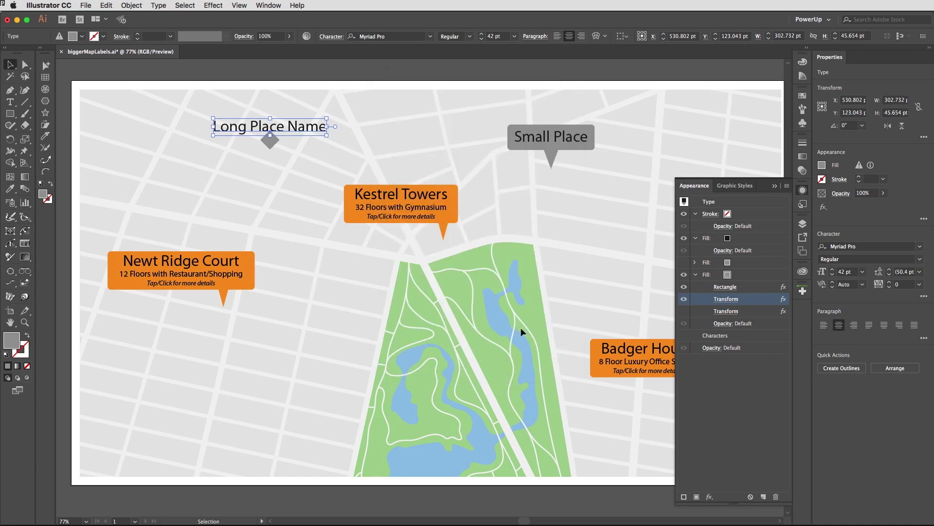
{"action": "left_click", "coordinate": [683, 311]}
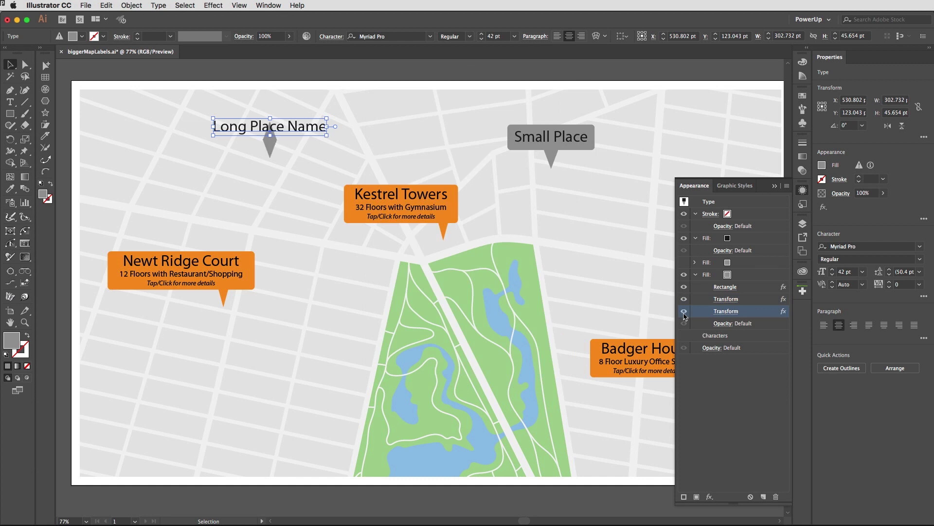
{"action": "left_click", "coordinate": [727, 311]}
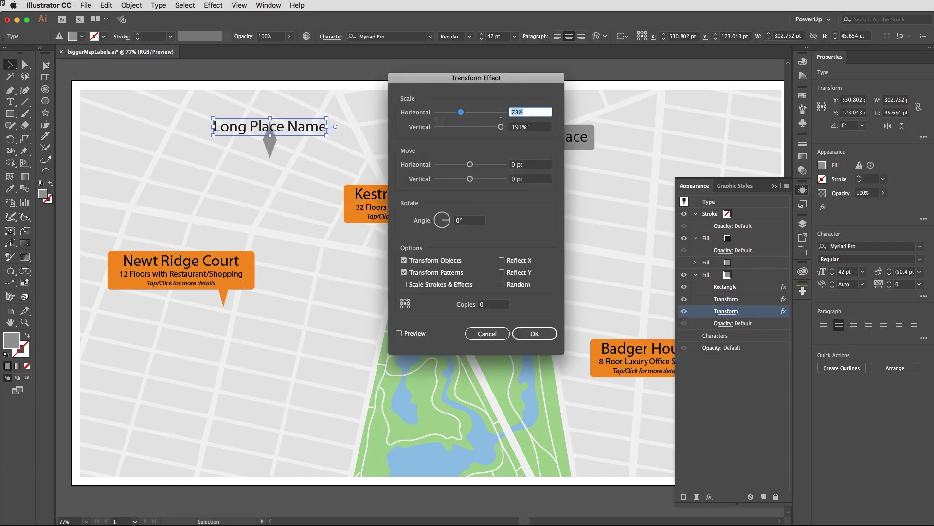
{"action": "left_click", "coordinate": [537, 333]}
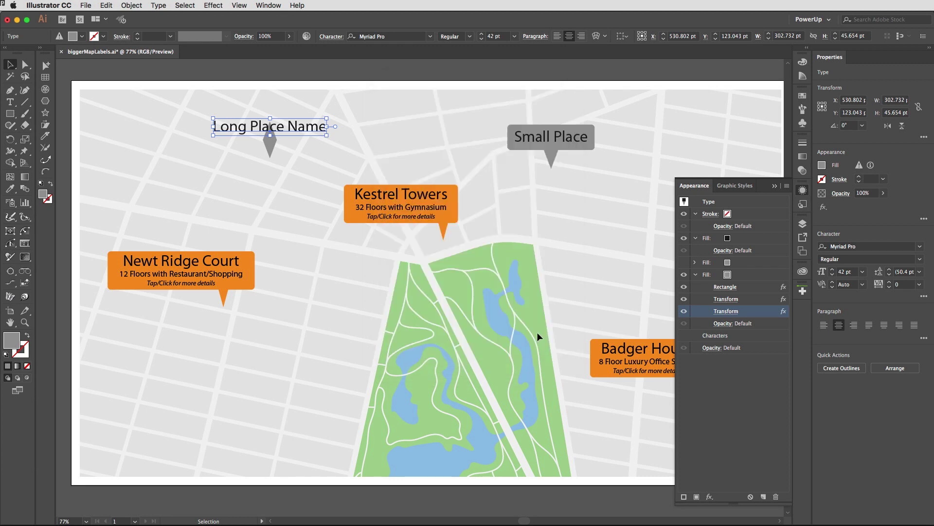
{"action": "left_click", "coordinate": [685, 263]}
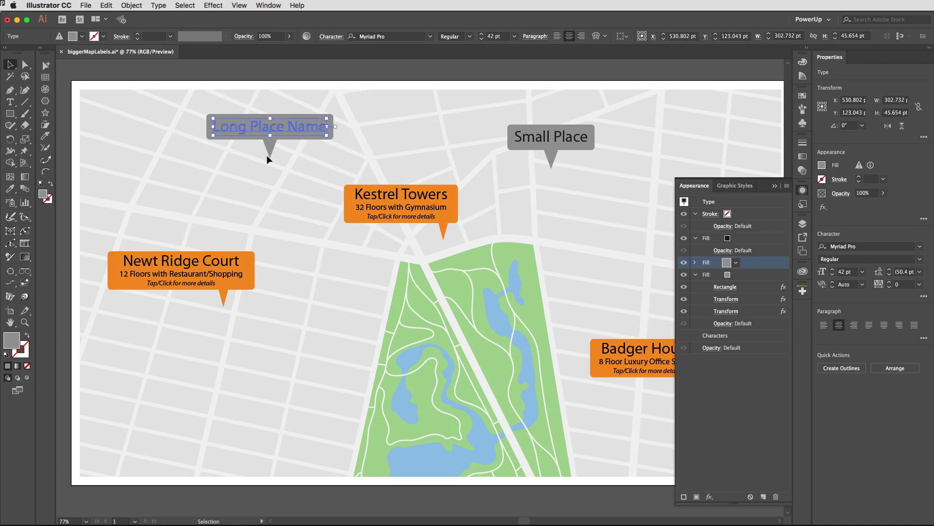
Left-align the Long Place Name text and move the label to X 510.463 pt, Y 151.159 pt
{"action": "left_click_drag", "start_coordinate": [326, 126], "coordinate": [273, 138]}
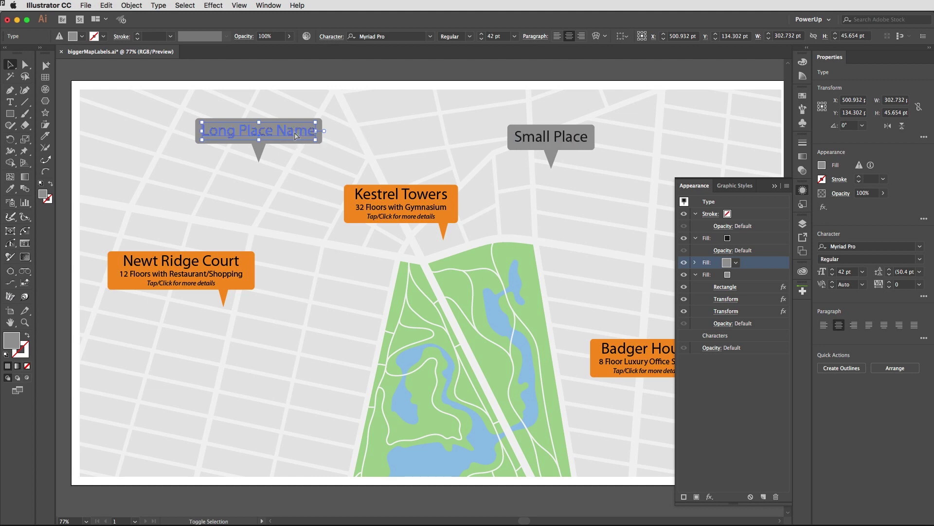
{"action": "key", "text": "super+shift+l"}
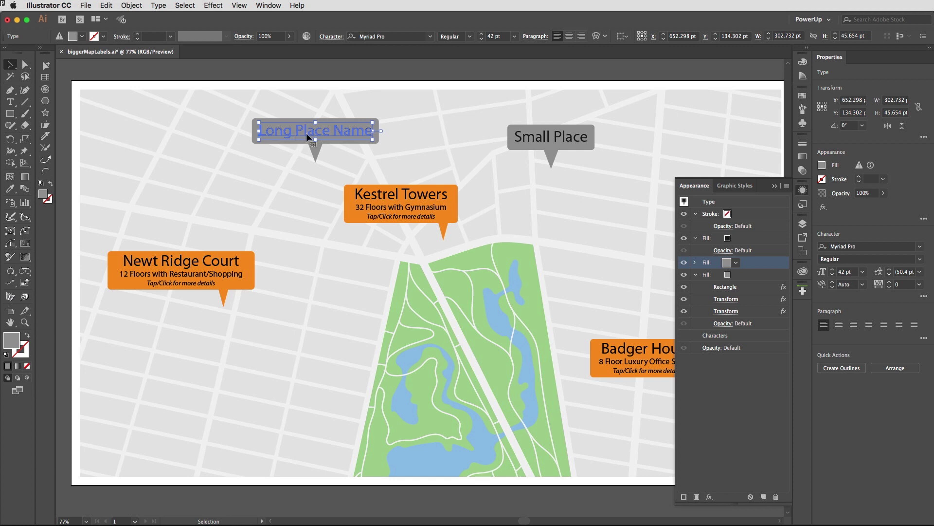
{"action": "left_click_drag", "start_coordinate": [331, 132], "coordinate": [278, 138]}
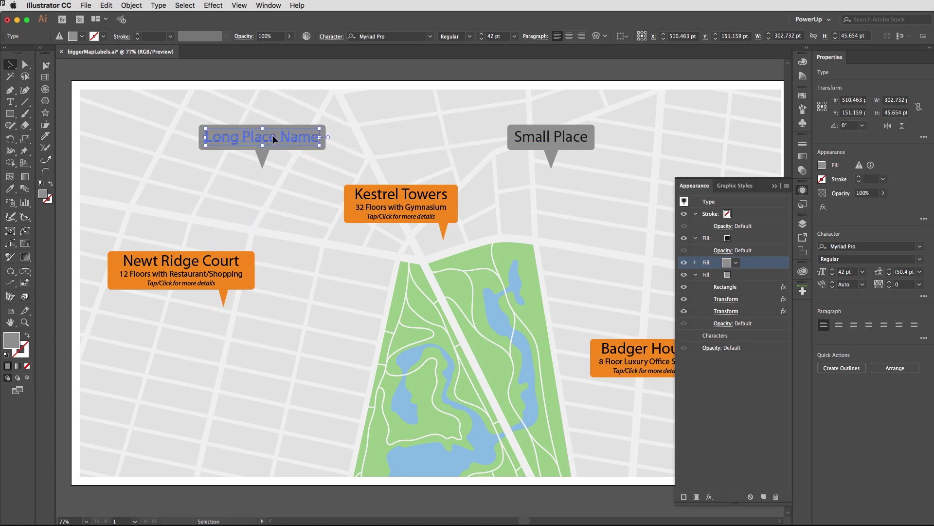
Insert 'Town' after 'Place' so the label reads 'Long Place Town Name', widening its box to 404.792 pt
{"action": "triple_click", "coordinate": [274, 139]}
{"action": "left_click", "coordinate": [278, 137]}
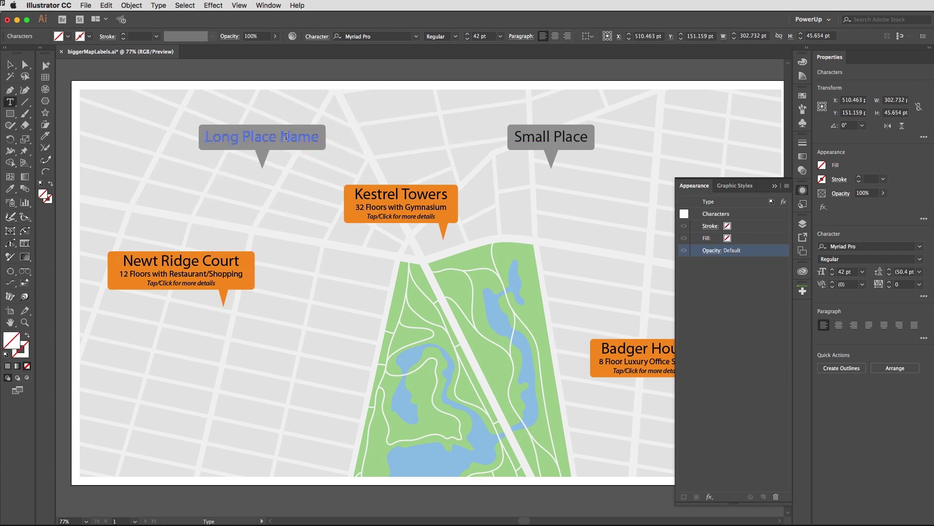
{"action": "type", "text": "Town"}
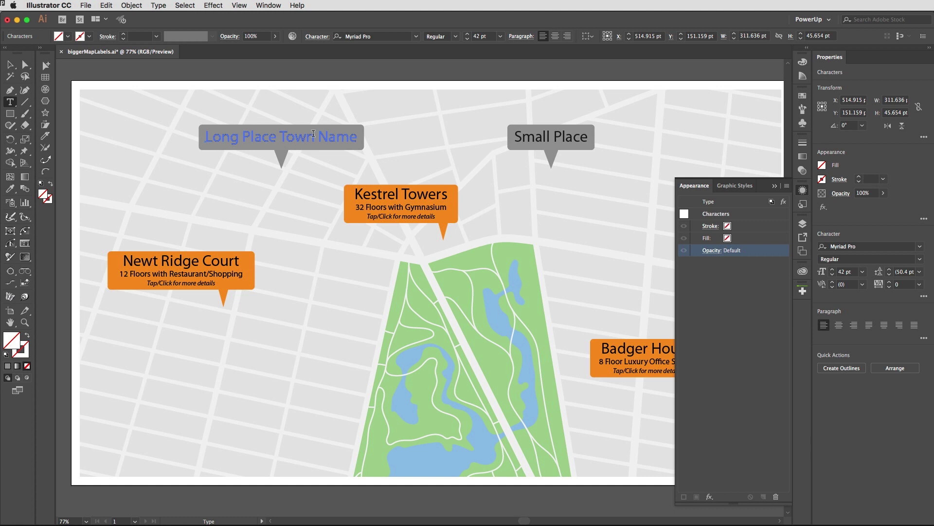
{"action": "key", "text": "super"}
{"action": "left_click_drag", "start_coordinate": [317, 136], "coordinate": [242, 137]}
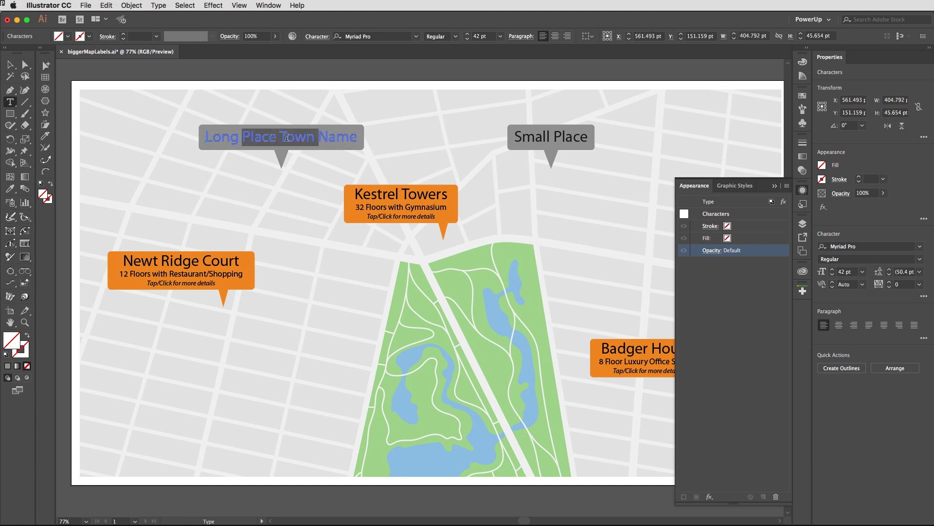
{"action": "left_click", "coordinate": [10, 64]}
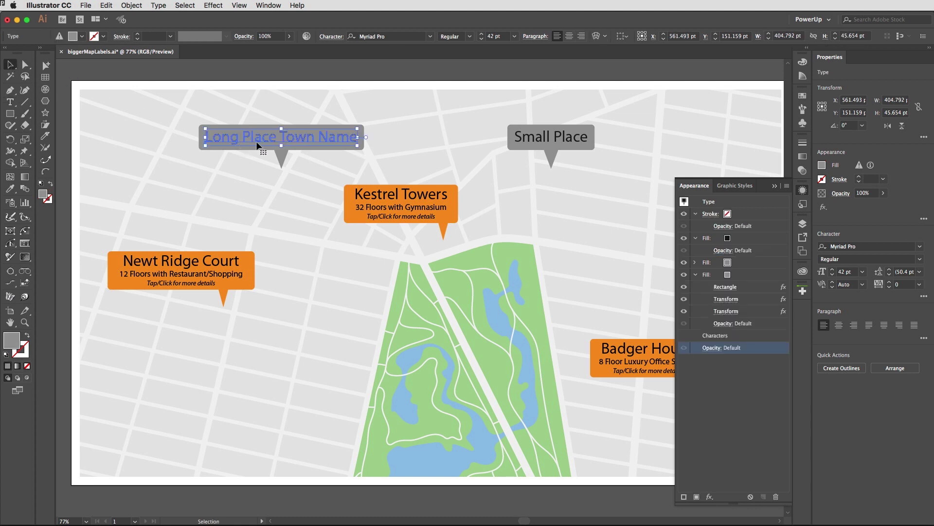
Place Long Place Town Name at the top right and Small Place at the upper left, X 498.609 pt
{"action": "left_click_drag", "start_coordinate": [283, 136], "coordinate": [355, 134]}
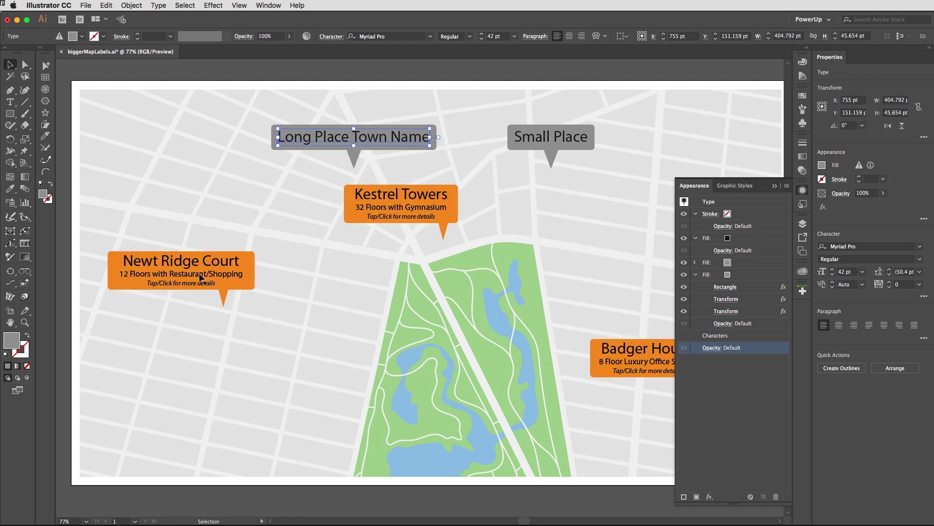
{"action": "left_click_drag", "start_coordinate": [347, 141], "coordinate": [535, 124]}
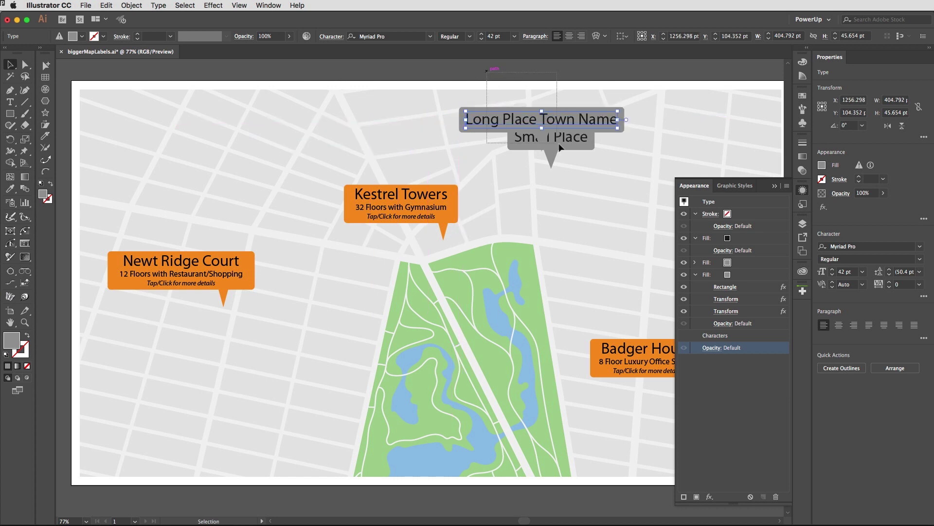
{"action": "left_click_drag", "start_coordinate": [484, 123], "coordinate": [631, 110]}
{"action": "left_click_drag", "start_coordinate": [573, 147], "coordinate": [546, 122]}
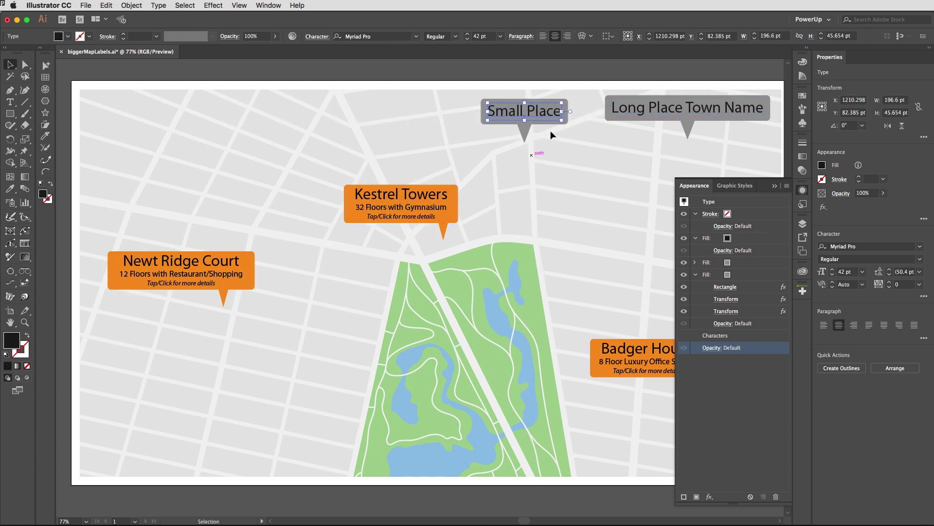
{"action": "left_click_drag", "start_coordinate": [411, 125], "coordinate": [228, 137]}
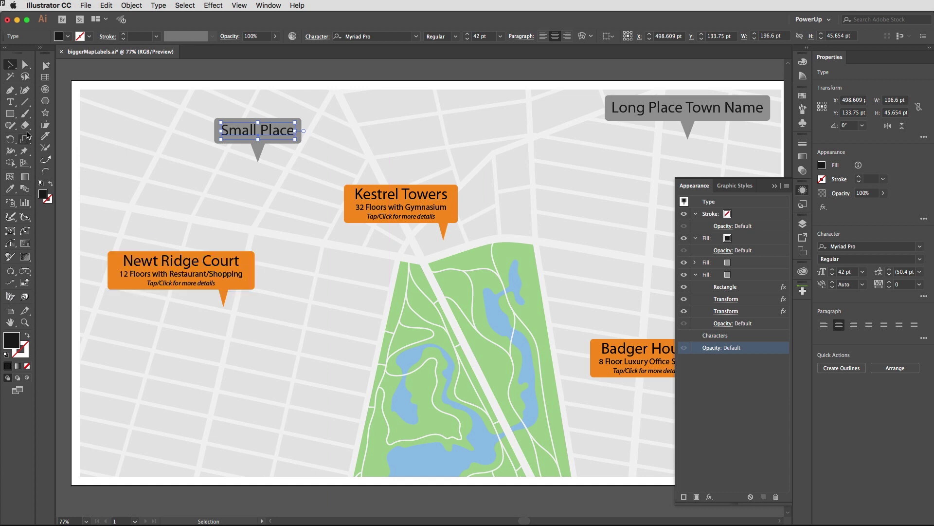
{"action": "left_click", "coordinate": [10, 101]}
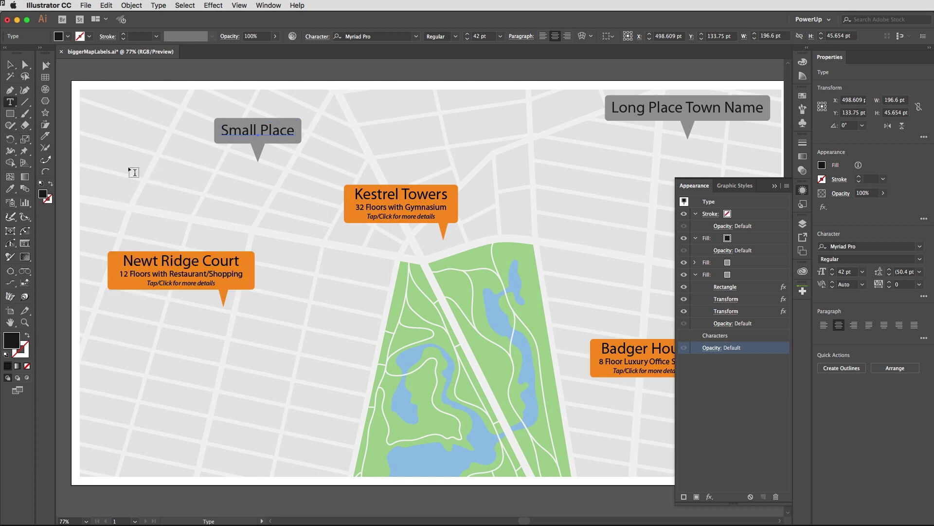
Paste the three-line Newt Ridge Court text into a new text area, shorten its frame, and nudge it down
{"action": "left_click_drag", "start_coordinate": [128, 167], "coordinate": [279, 210]}
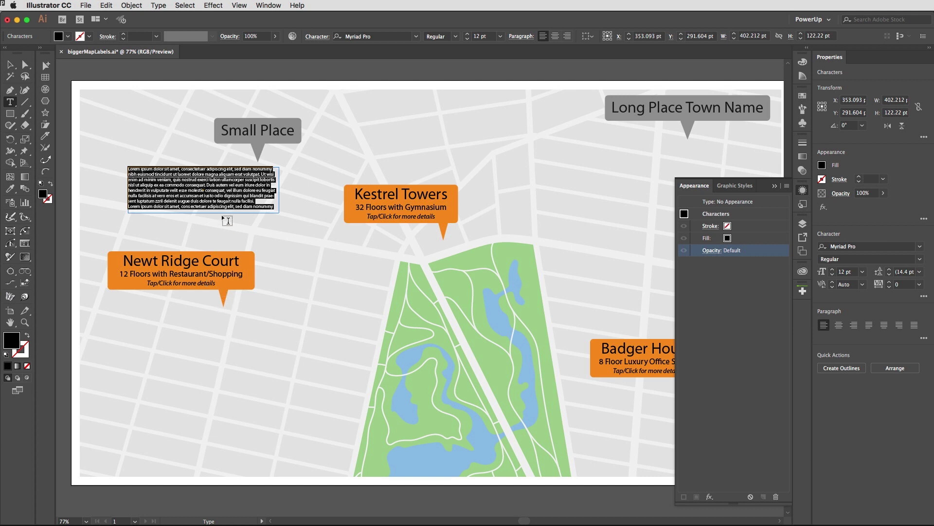
{"action": "key", "text": "super"}
{"action": "type", "text": "Newt Ridge Court 12 Floors with Restaurant/Shopping Tap/Click for more details"}
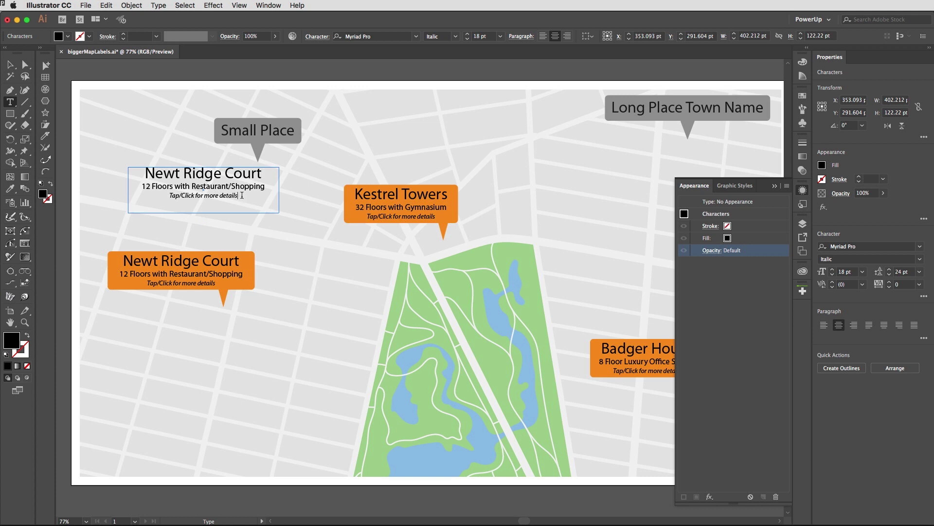
{"action": "left_click", "coordinate": [13, 69]}
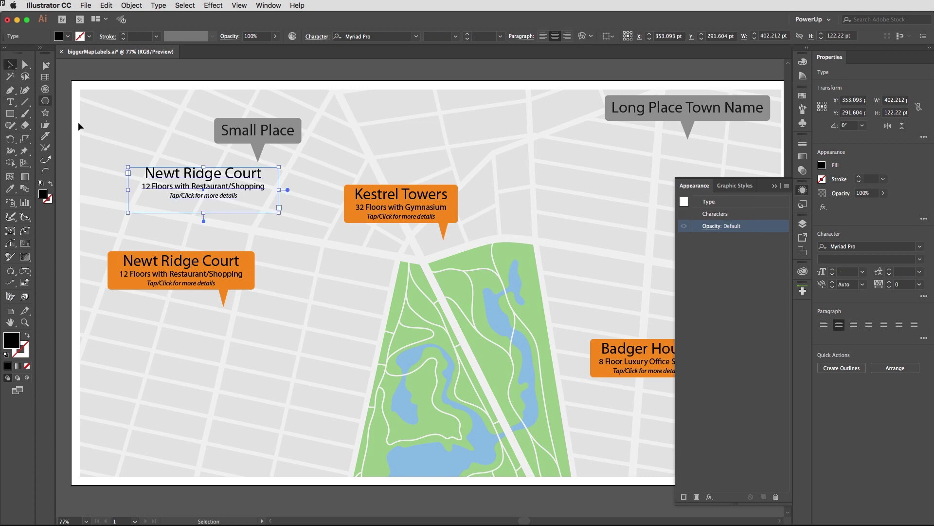
{"action": "left_click_drag", "start_coordinate": [203, 213], "coordinate": [204, 204]}
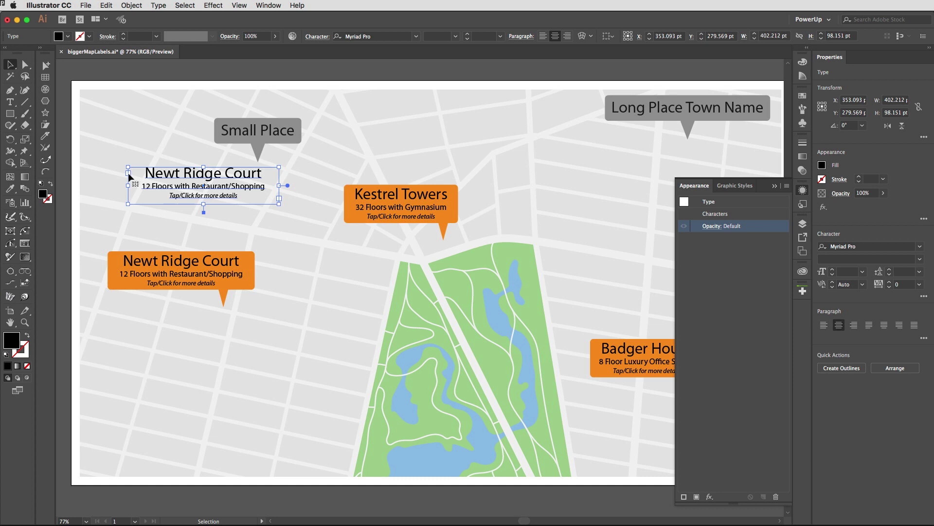
{"action": "mouse_move", "coordinate": [211, 186]}
{"action": "left_mouse_down"}
{"action": "mouse_move", "coordinate": [374, 219]}
{"action": "mouse_move", "coordinate": [206, 204]}
{"action": "left_mouse_up"}
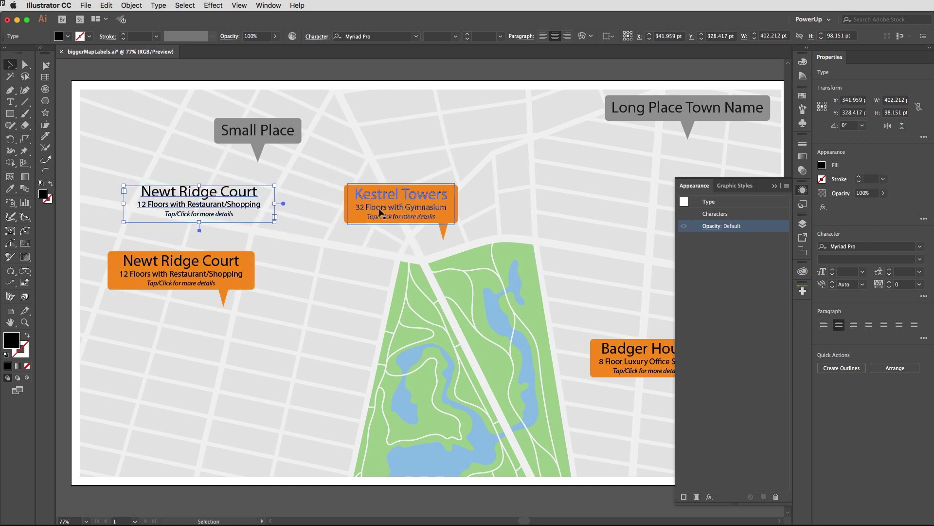
Select the orange Newt Ridge Court callout and inspect its background fill's Rectangle effect settings
{"action": "left_click", "coordinate": [190, 284]}
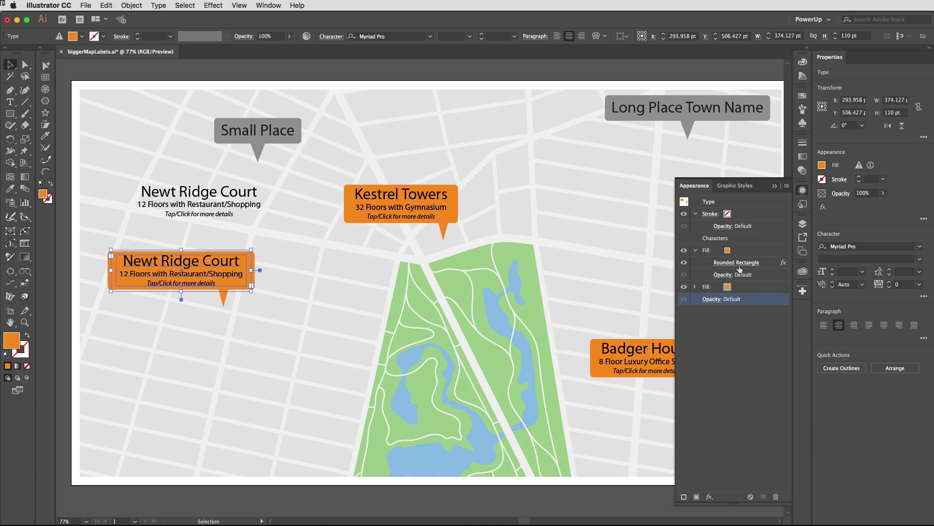
{"action": "left_click", "coordinate": [695, 287]}
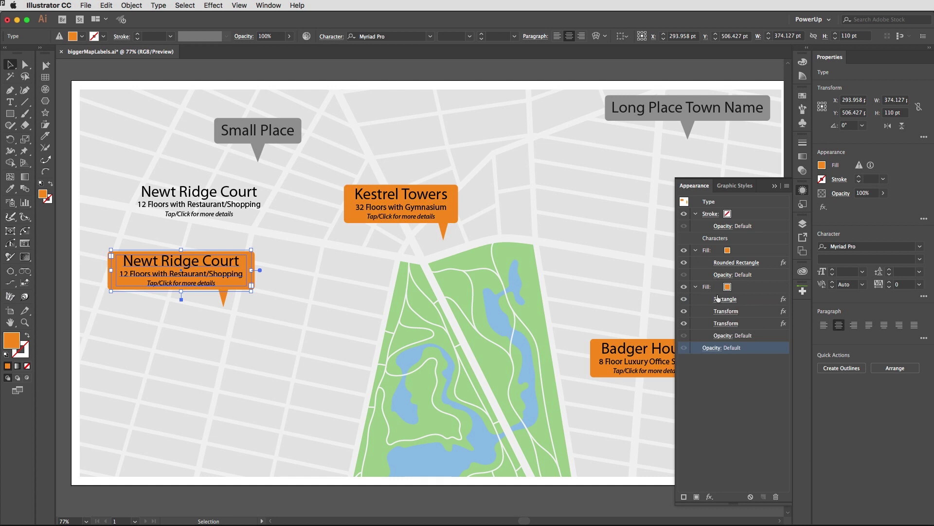
{"action": "left_click", "coordinate": [726, 300]}
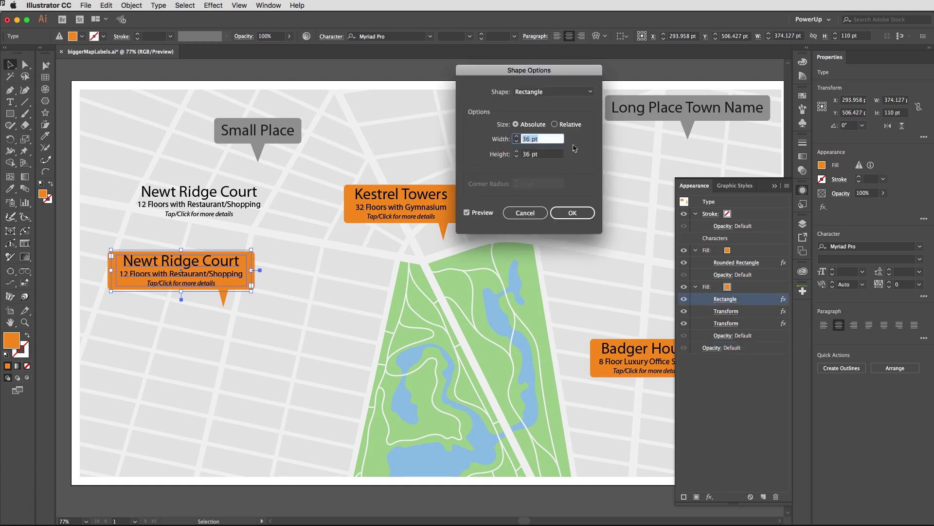
{"action": "left_click", "coordinate": [526, 212]}
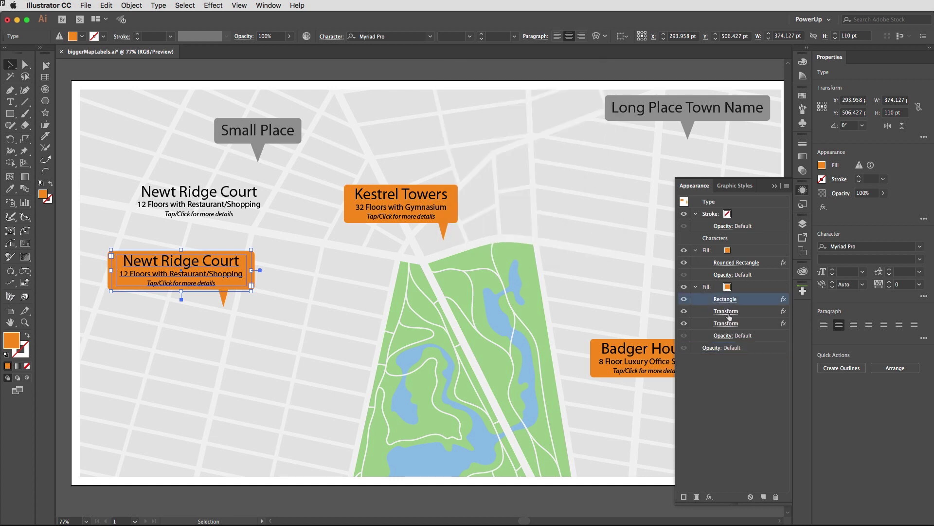
Toggle the callout's Transform effects to compare the pointer, then move it right to X 436.521 pt, Y 501.133 pt
{"action": "left_click", "coordinate": [684, 313]}
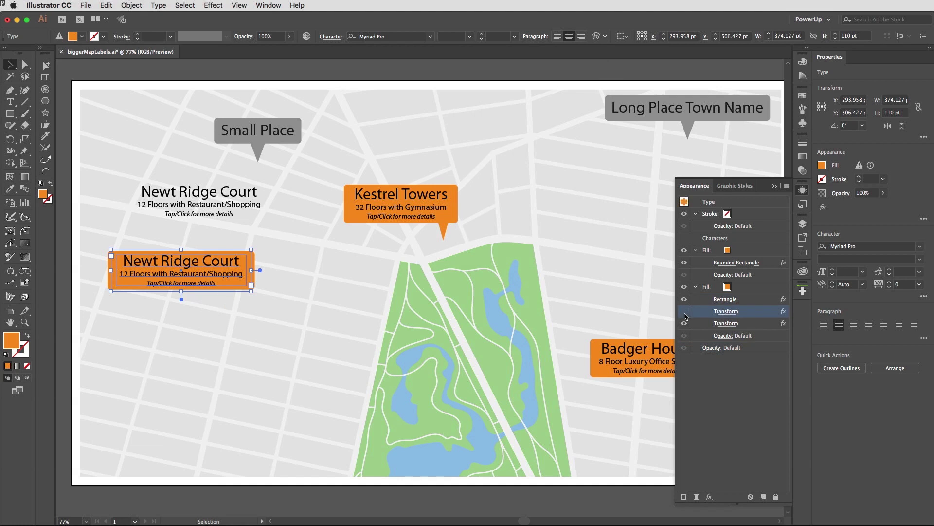
{"action": "left_click", "coordinate": [684, 311]}
{"action": "left_click", "coordinate": [686, 323]}
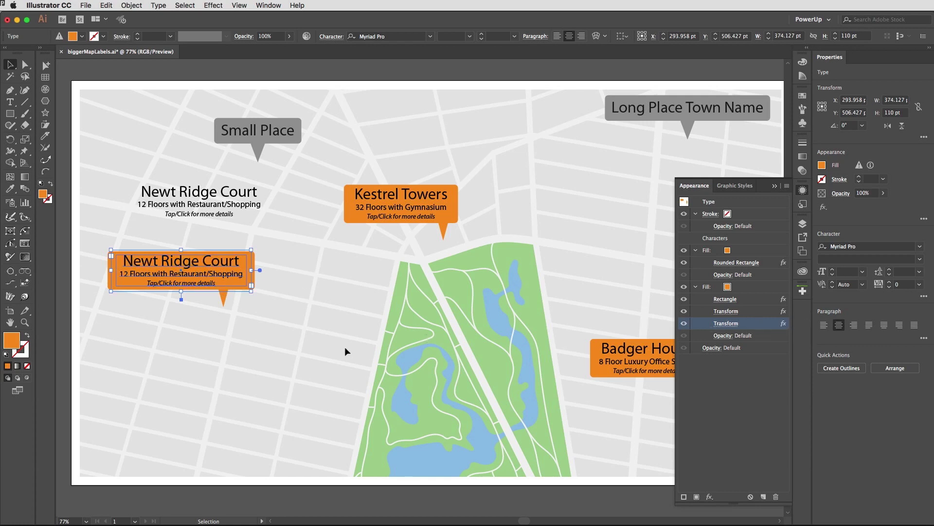
{"action": "left_click", "coordinate": [290, 283]}
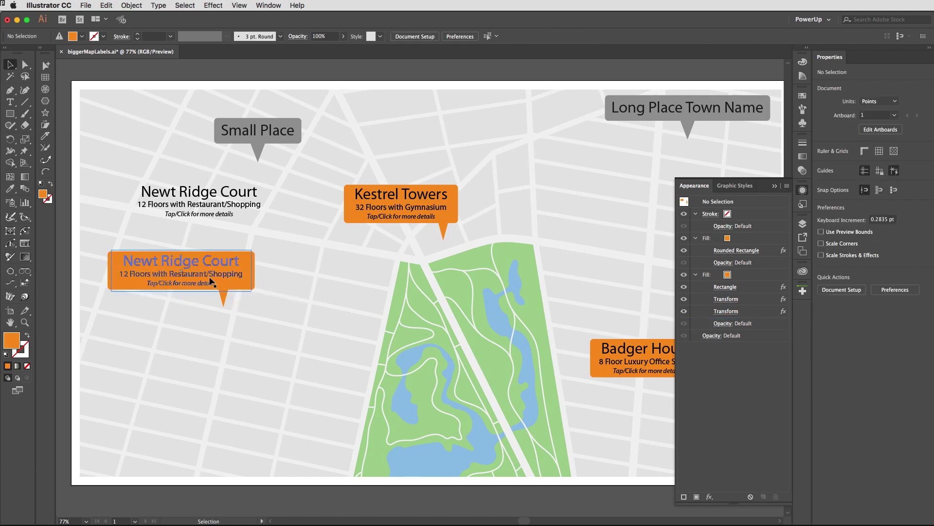
{"action": "left_click_drag", "start_coordinate": [209, 277], "coordinate": [307, 275]}
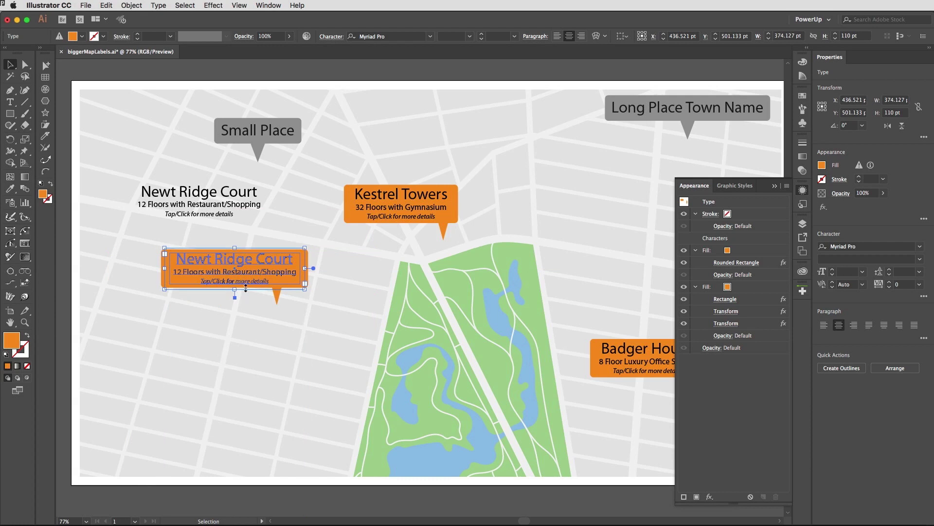
{"action": "left_click", "coordinate": [726, 312]}
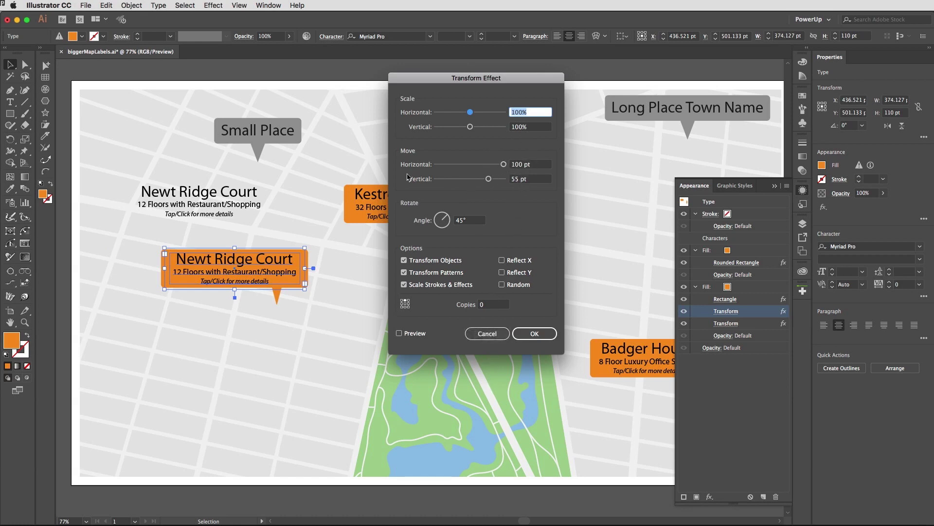
{"action": "left_click_drag", "start_coordinate": [503, 164], "coordinate": [448, 168]}
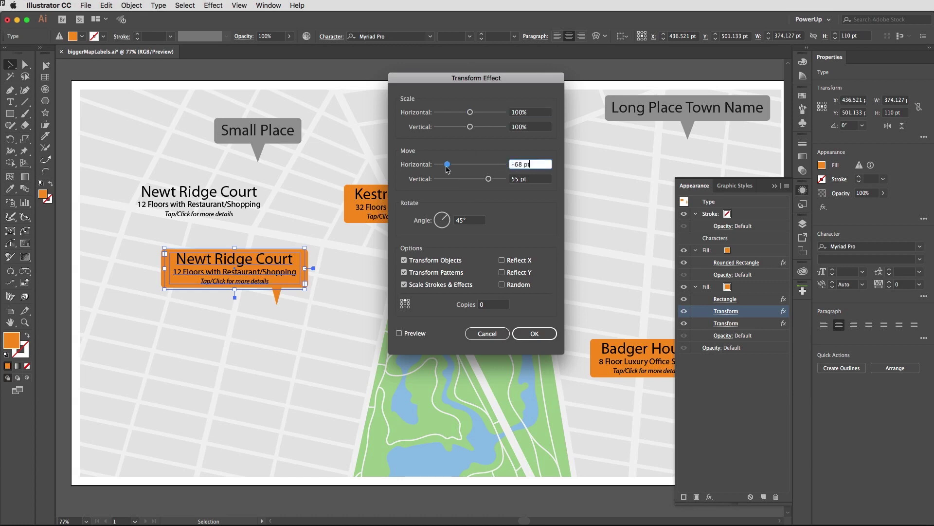
{"action": "left_click", "coordinate": [414, 333]}
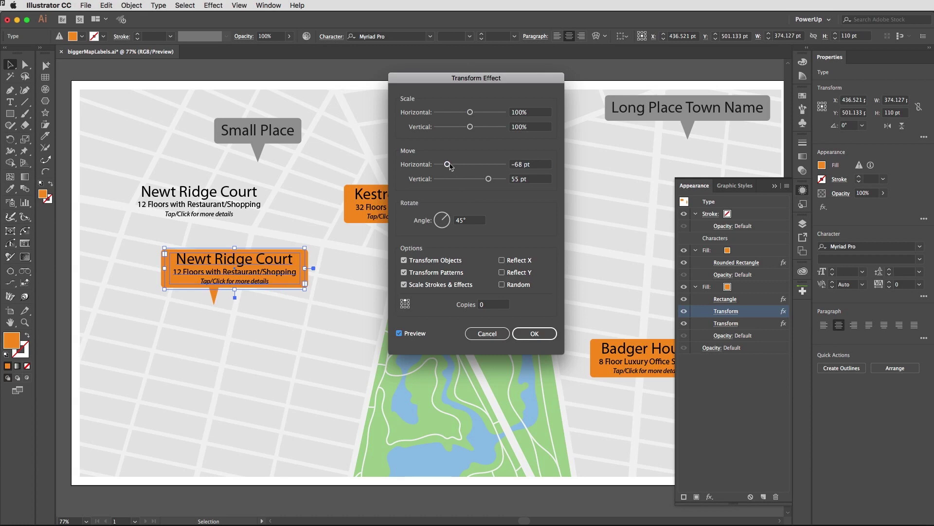
{"action": "left_click_drag", "start_coordinate": [447, 164], "coordinate": [486, 166]}
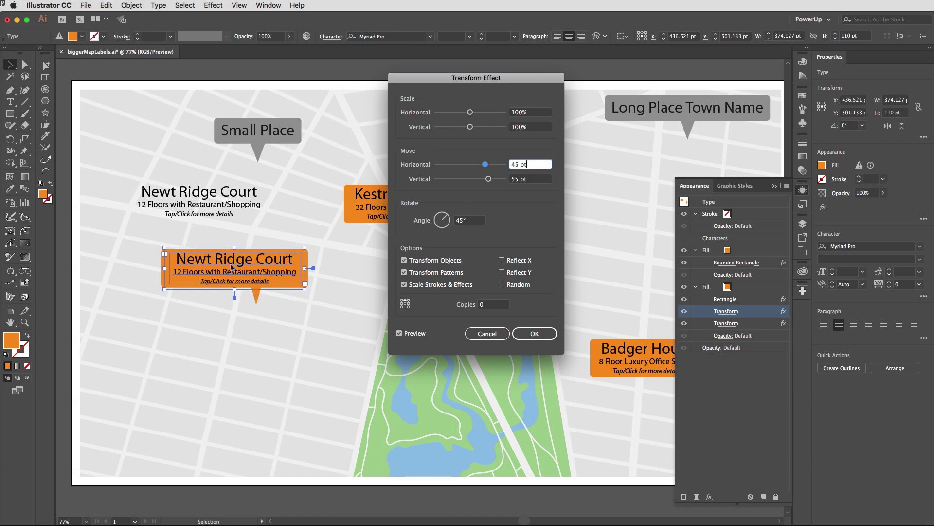
{"action": "left_click", "coordinate": [501, 333]}
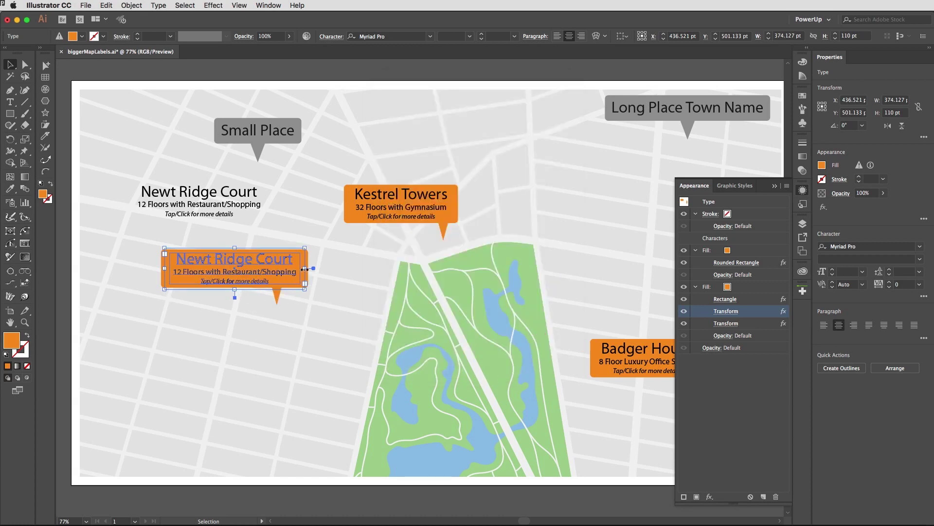
{"action": "left_click_drag", "start_coordinate": [305, 268], "coordinate": [398, 268]}
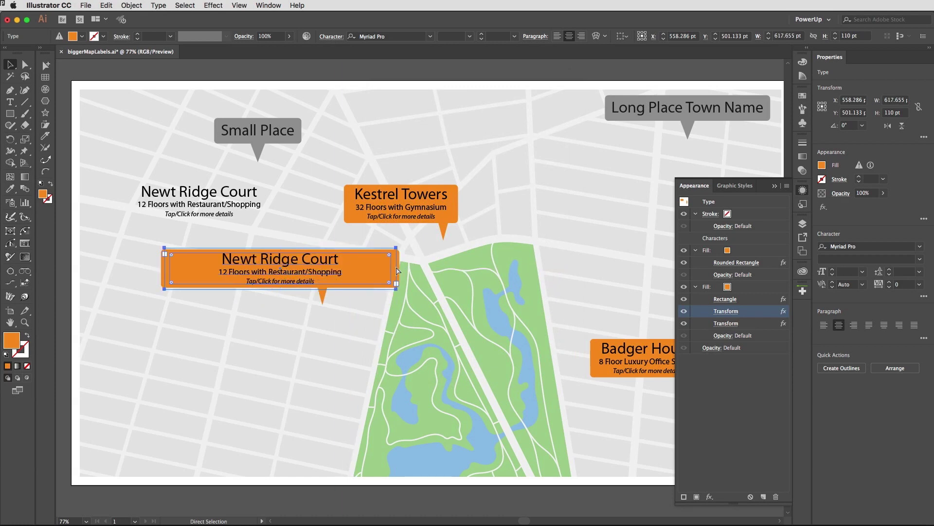
{"action": "key", "text": "super+z"}
{"action": "left_click_drag", "start_coordinate": [237, 290], "coordinate": [242, 314]}
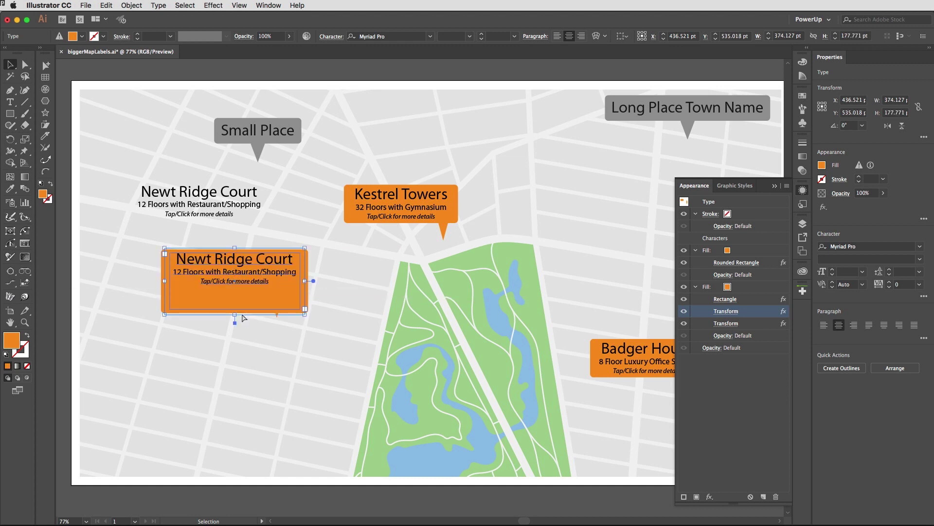
{"action": "key", "text": "super+z"}
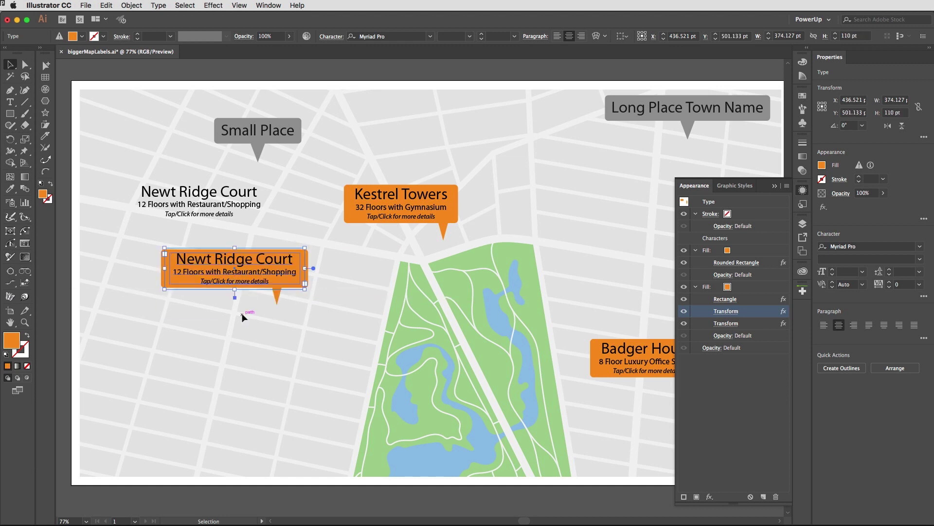
{"action": "scroll", "coordinate": [242, 317], "scroll_direction": "up", "scroll_amount": 1}
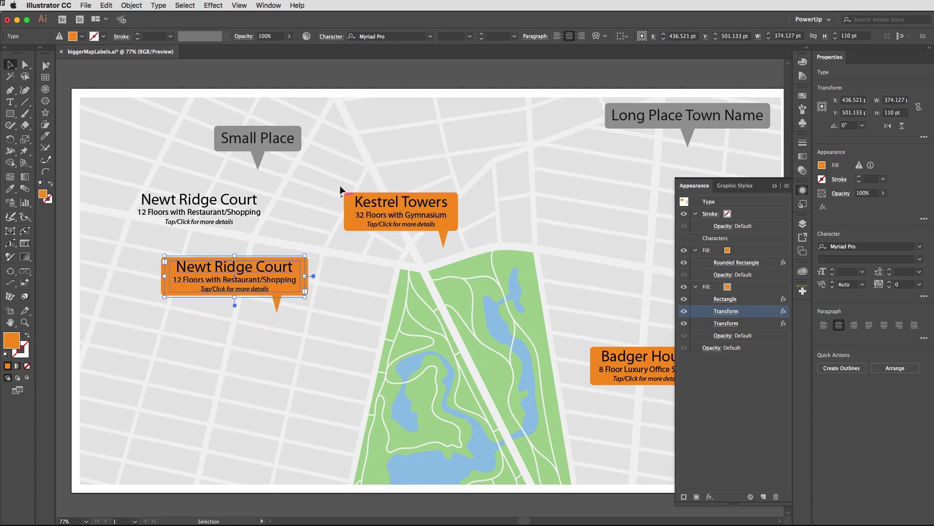